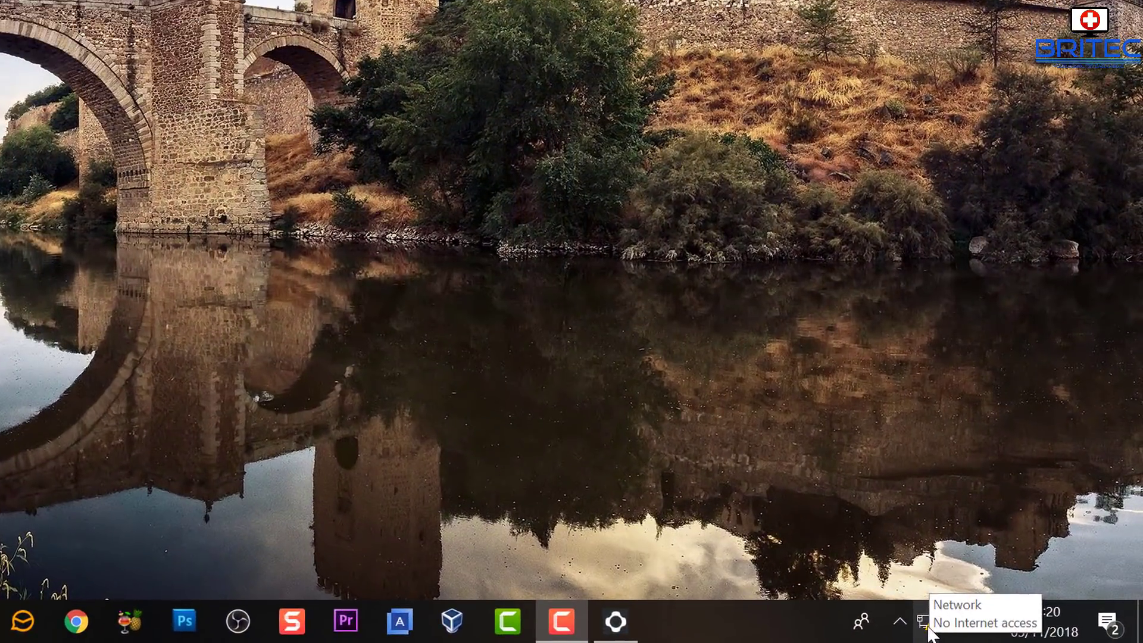
Run the tray network troubleshooter and review the unfixed invalid IP configuration and default gateway problems.
{"action": "left_click", "coordinate": [926, 622]}
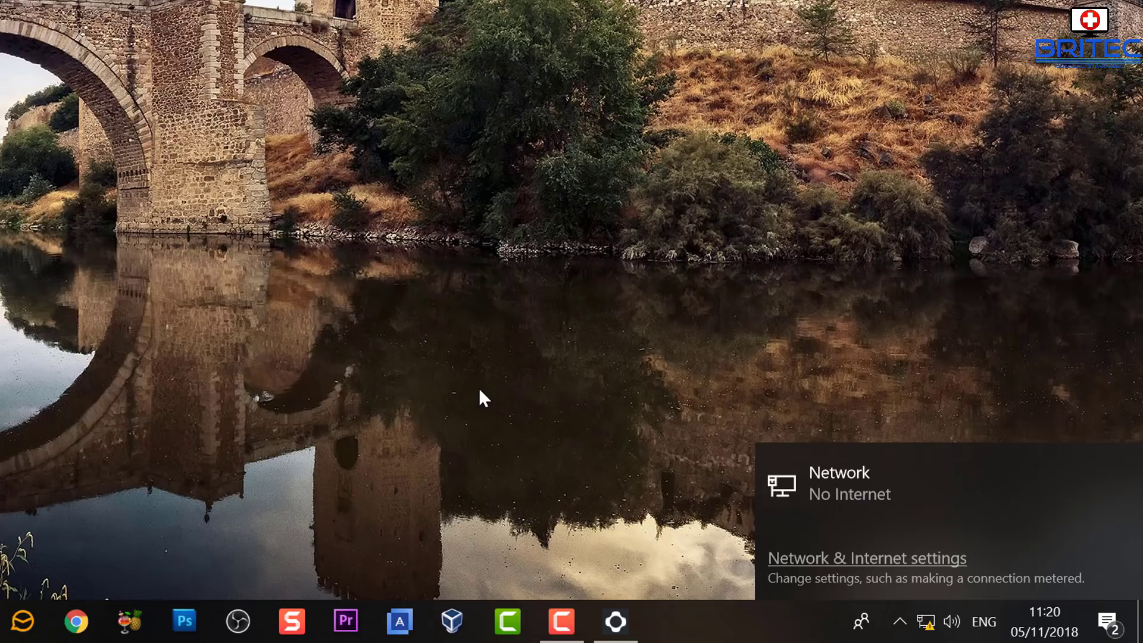
{"action": "right_click", "coordinate": [929, 623]}
{"action": "left_click", "coordinate": [939, 556]}
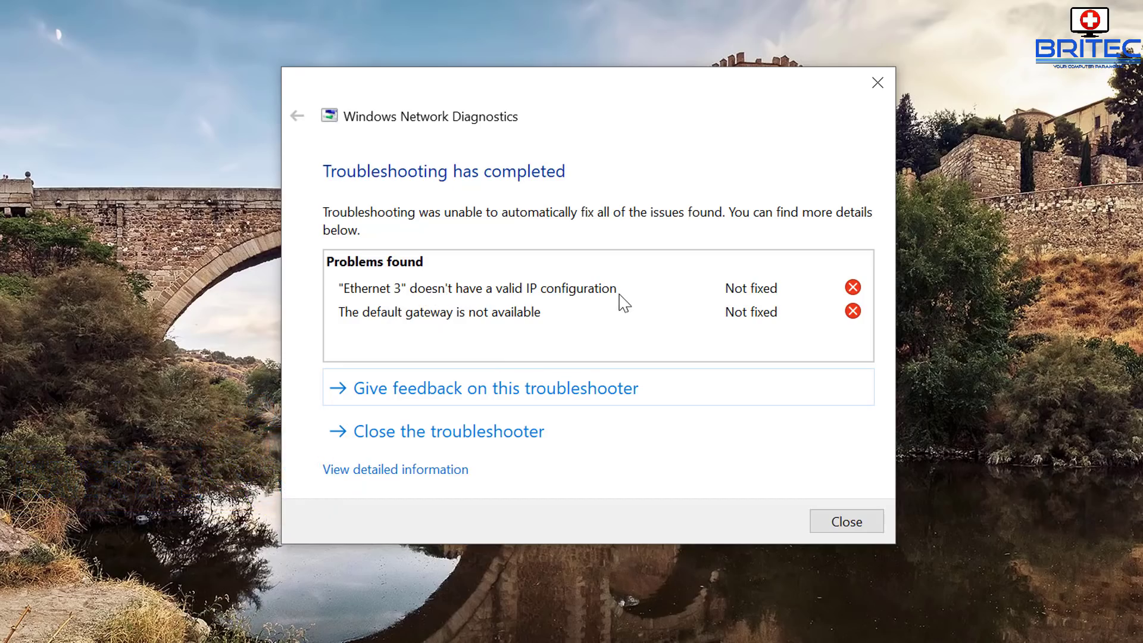
{"action": "mouse_move", "coordinate": [477, 309]}
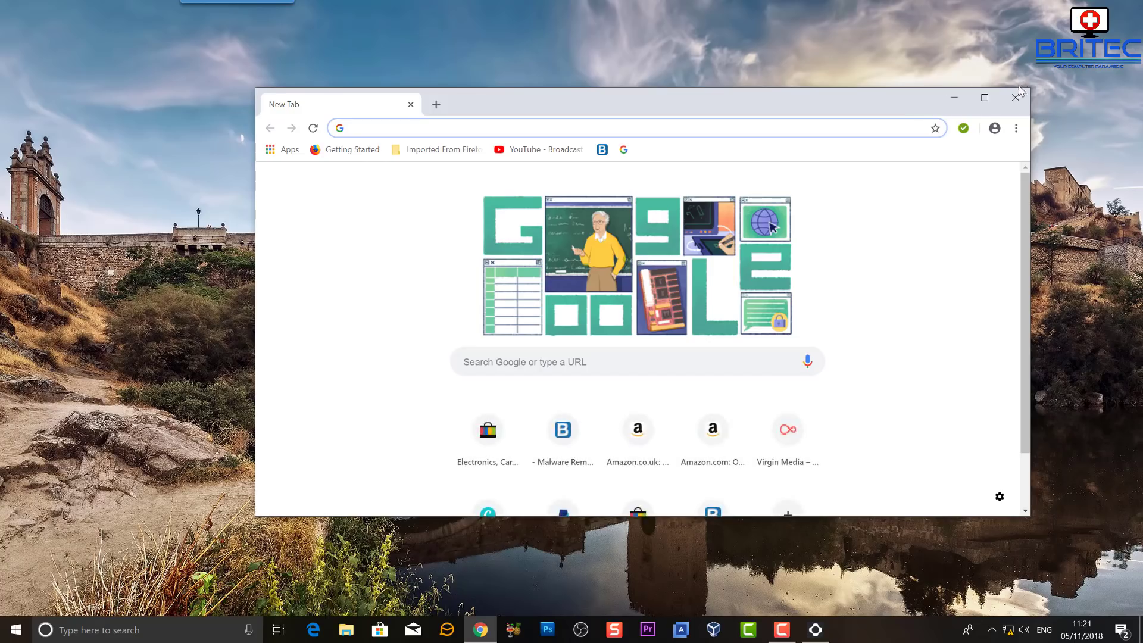
Load bbc.co.uk/sport in maximized Chrome, note the DNS_PROBE_FINISHED_NO_INTERNET error, and close Chrome.
{"action": "left_click", "coordinate": [984, 97]}
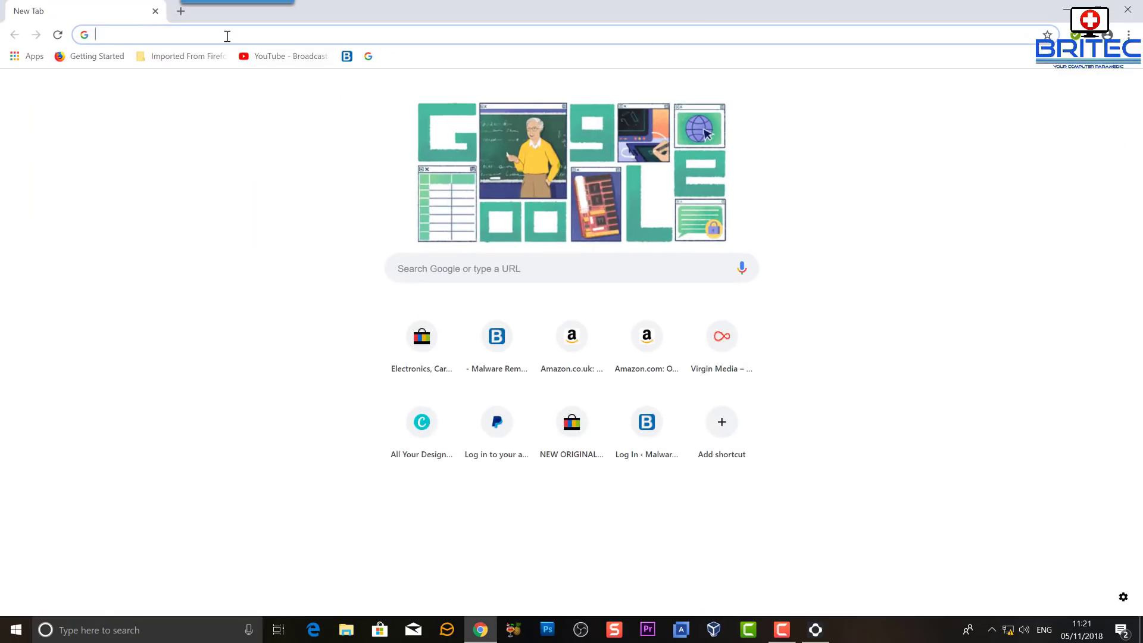
{"action": "type", "text": "bbc.co.uk/sport"}
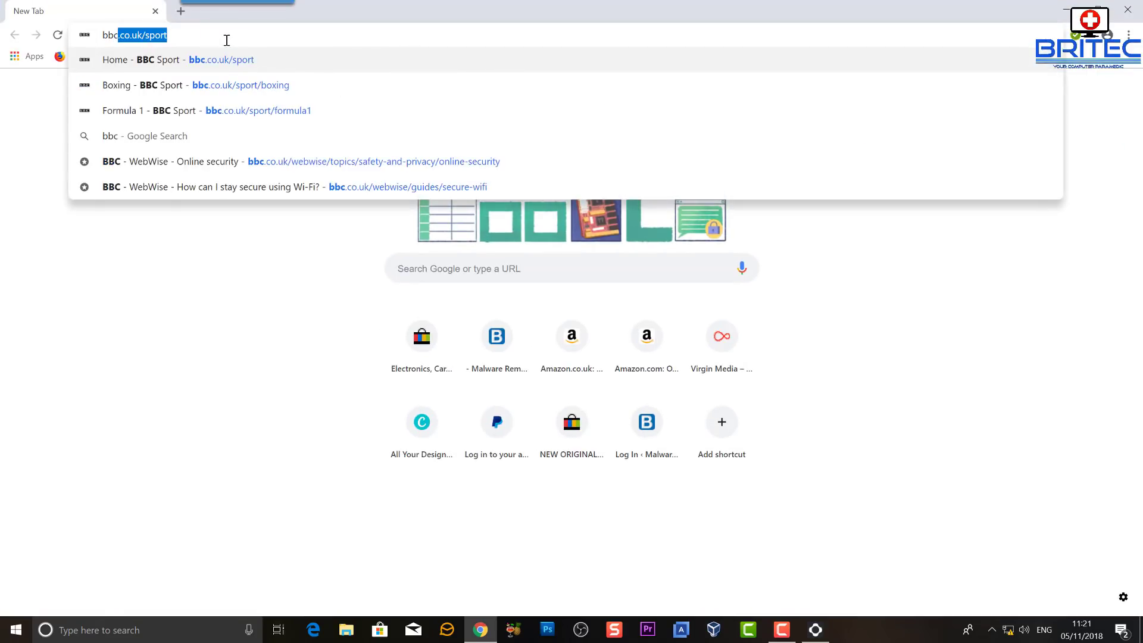
{"action": "key", "text": "Return"}
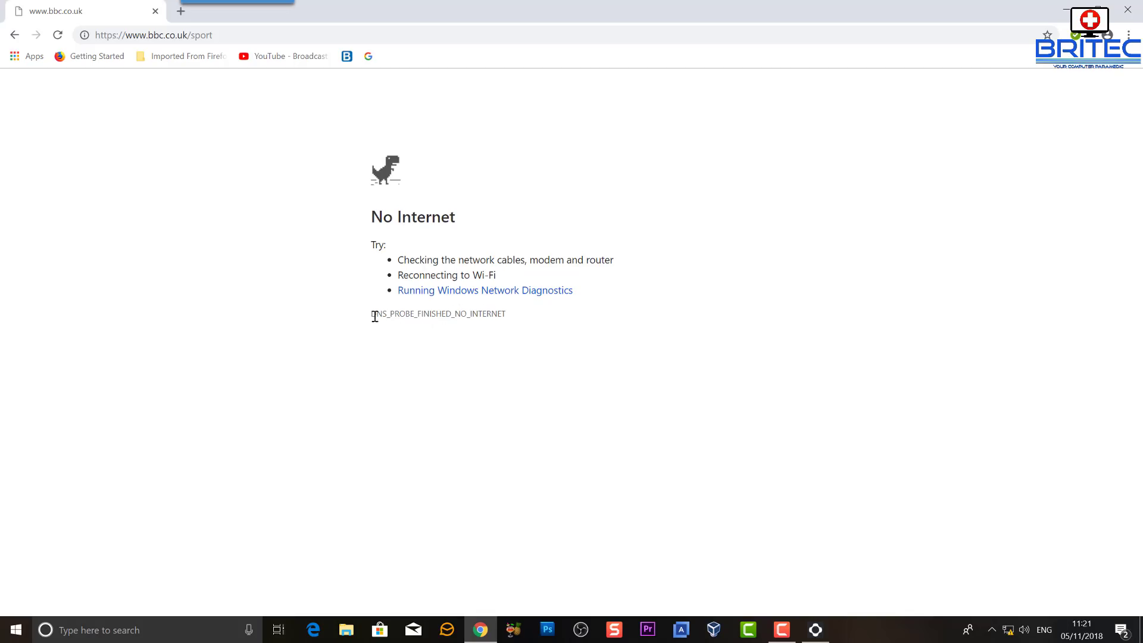
{"action": "left_click_drag", "start_coordinate": [370, 315], "coordinate": [523, 316]}
{"action": "left_click", "coordinate": [516, 335]}
{"action": "left_click", "coordinate": [1127, 9]}
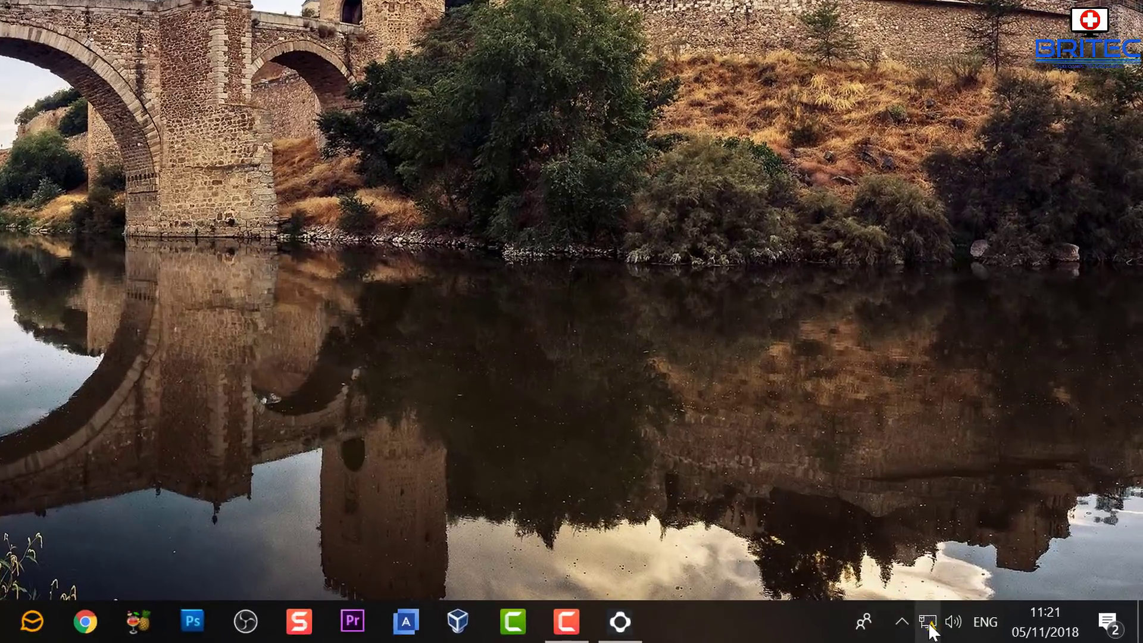
Open Network & Internet settings from the tray icon and check the Status page.
{"action": "right_click", "coordinate": [960, 631]}
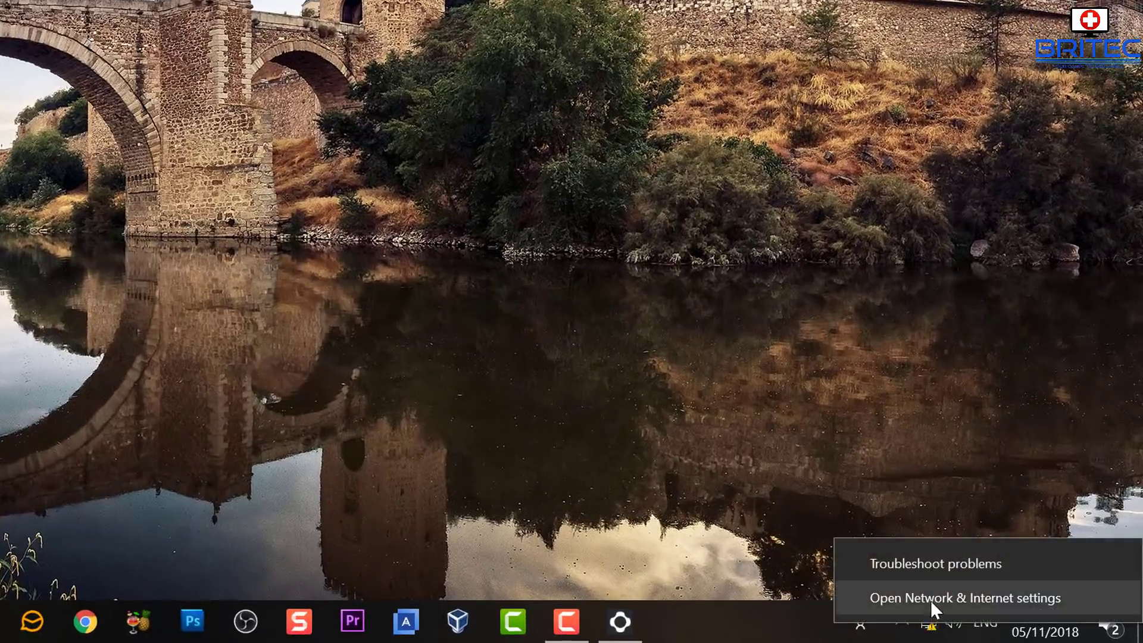
{"action": "left_click", "coordinate": [934, 600]}
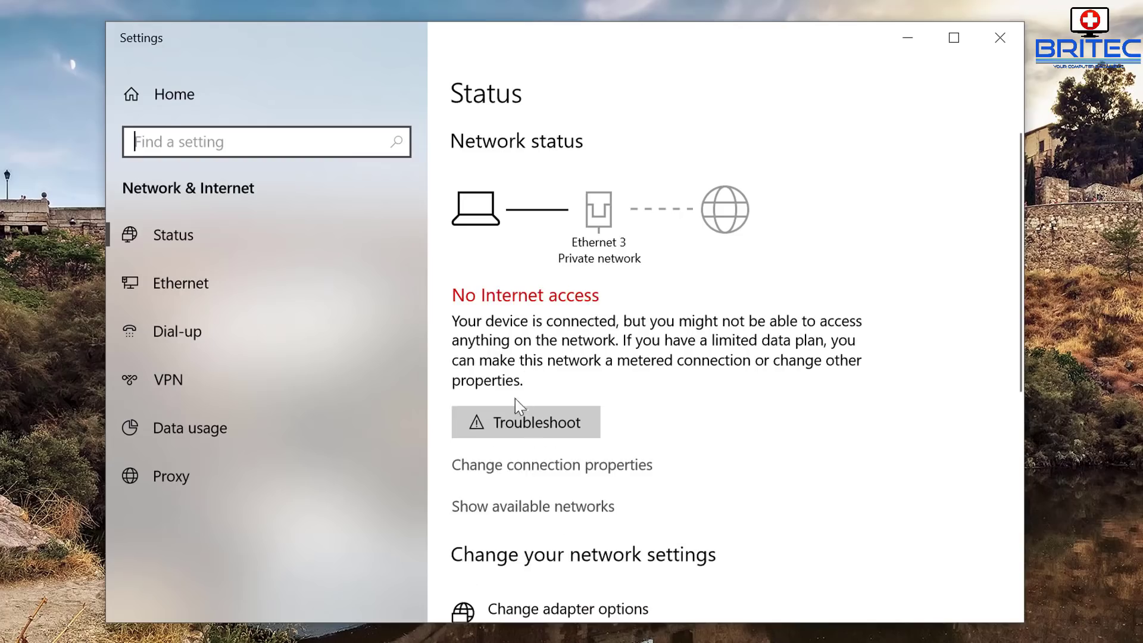
{"action": "scroll", "coordinate": [579, 464], "scroll_direction": "down", "scroll_amount": 2}
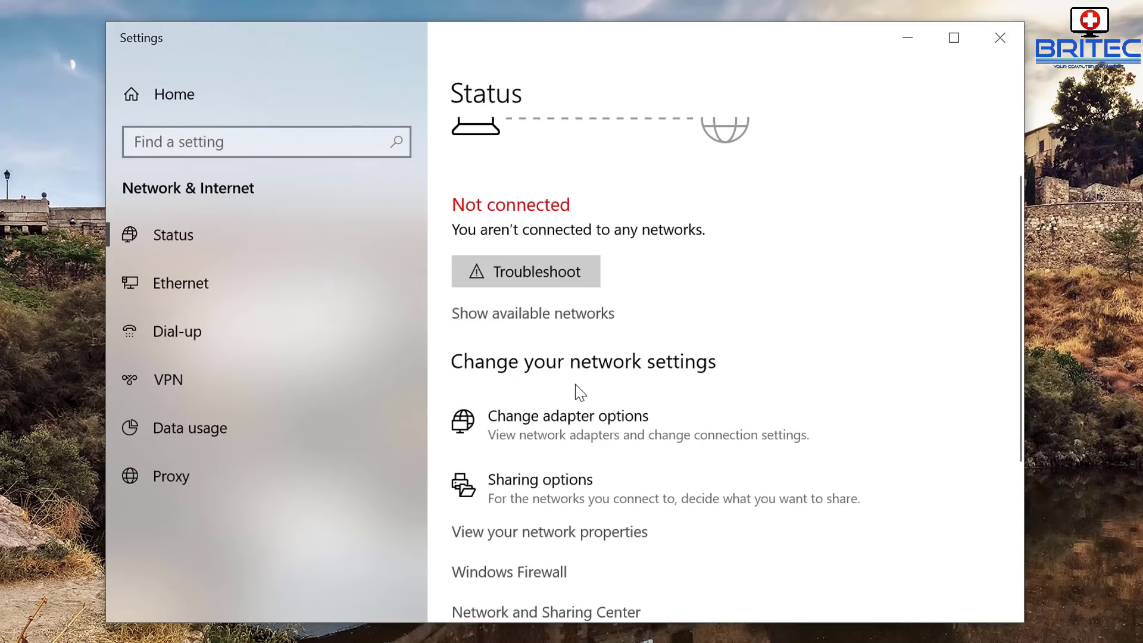
Open Ethernet 3 Properties from the adapter list and select Internet Protocol Version 4 (TCP/IPv4).
{"action": "left_click", "coordinate": [602, 417]}
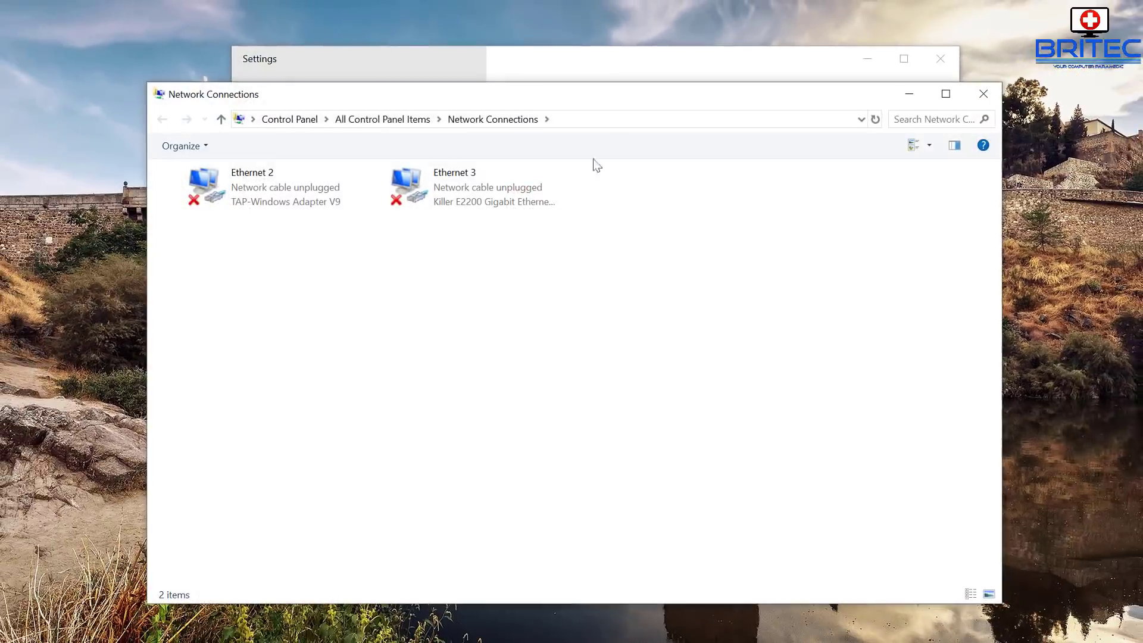
{"action": "left_click_drag", "start_coordinate": [612, 100], "coordinate": [655, 59]}
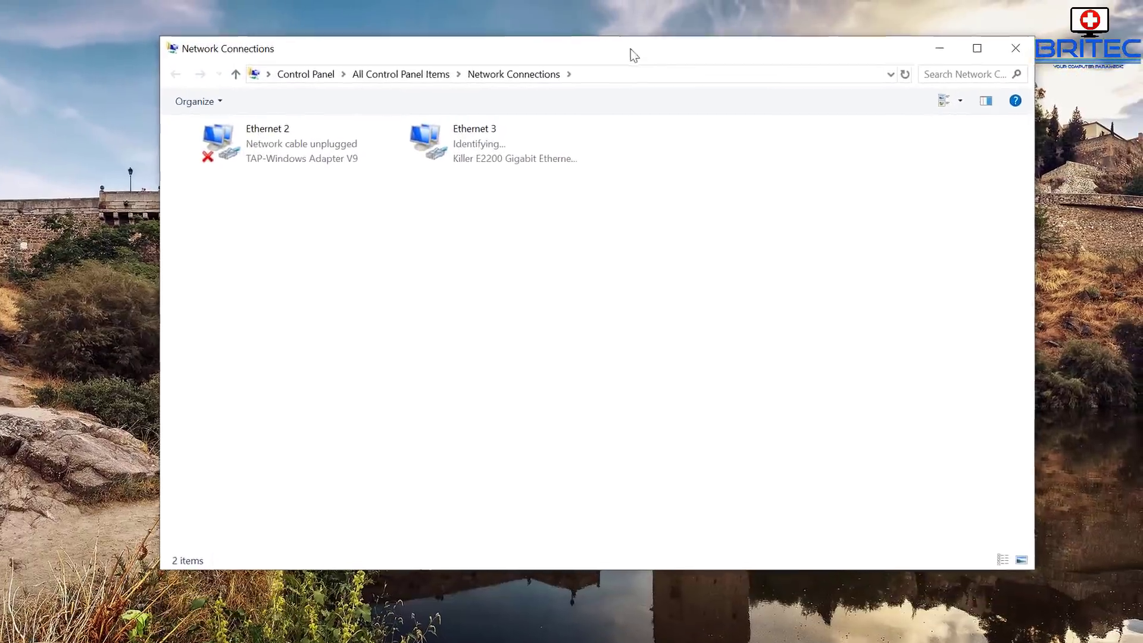
{"action": "right_click", "coordinate": [429, 142]}
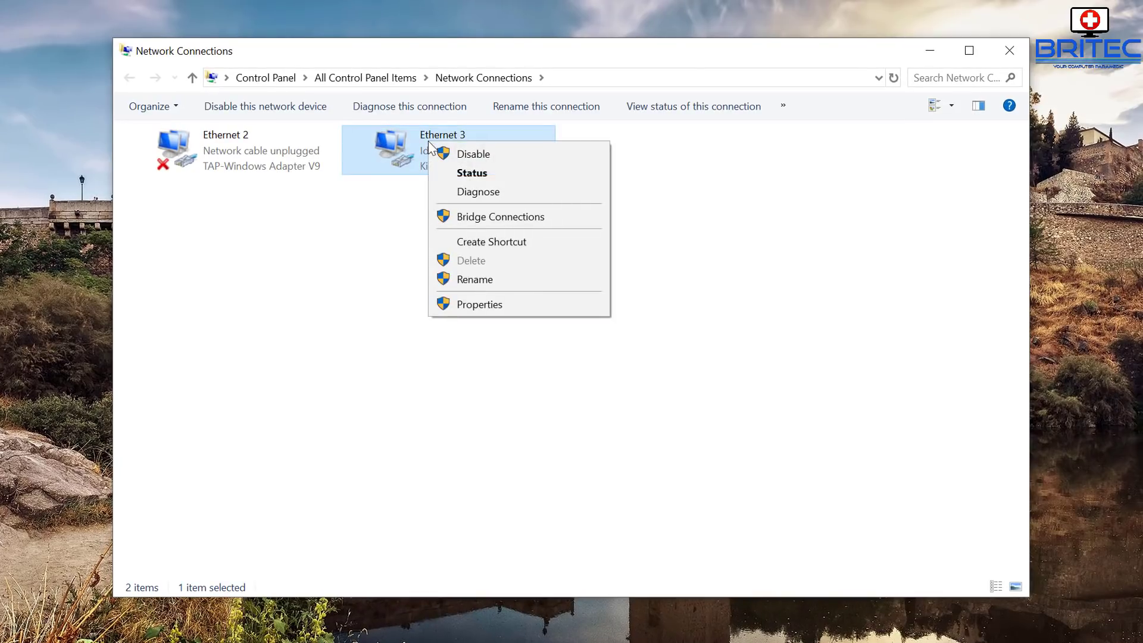
{"action": "left_click", "coordinate": [476, 306]}
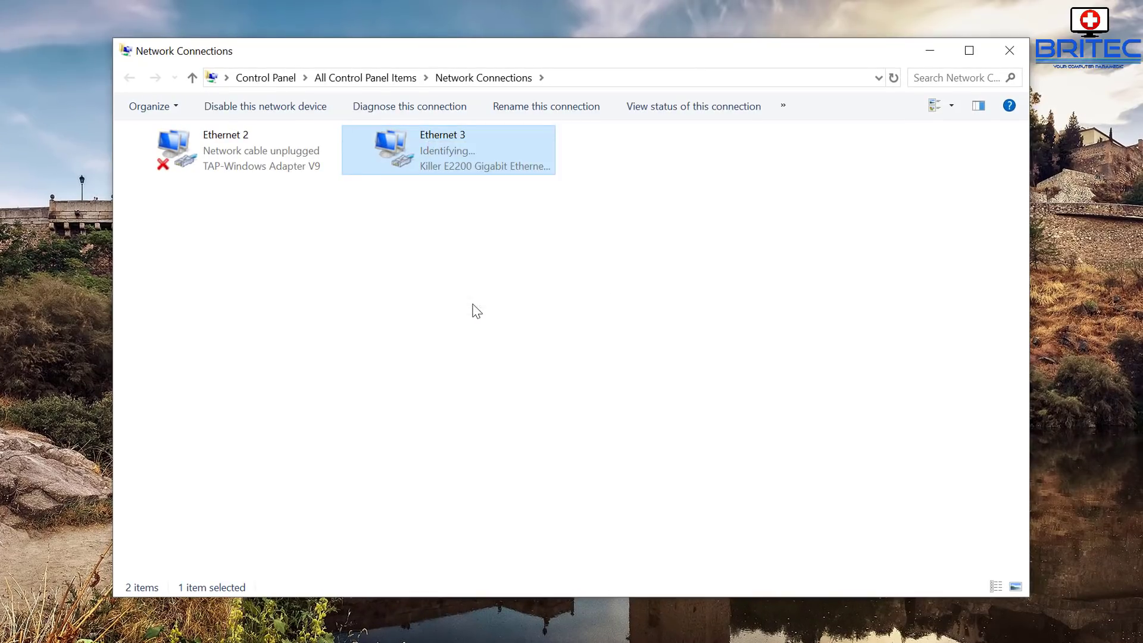
{"action": "left_click_drag", "start_coordinate": [328, 126], "coordinate": [576, 154]}
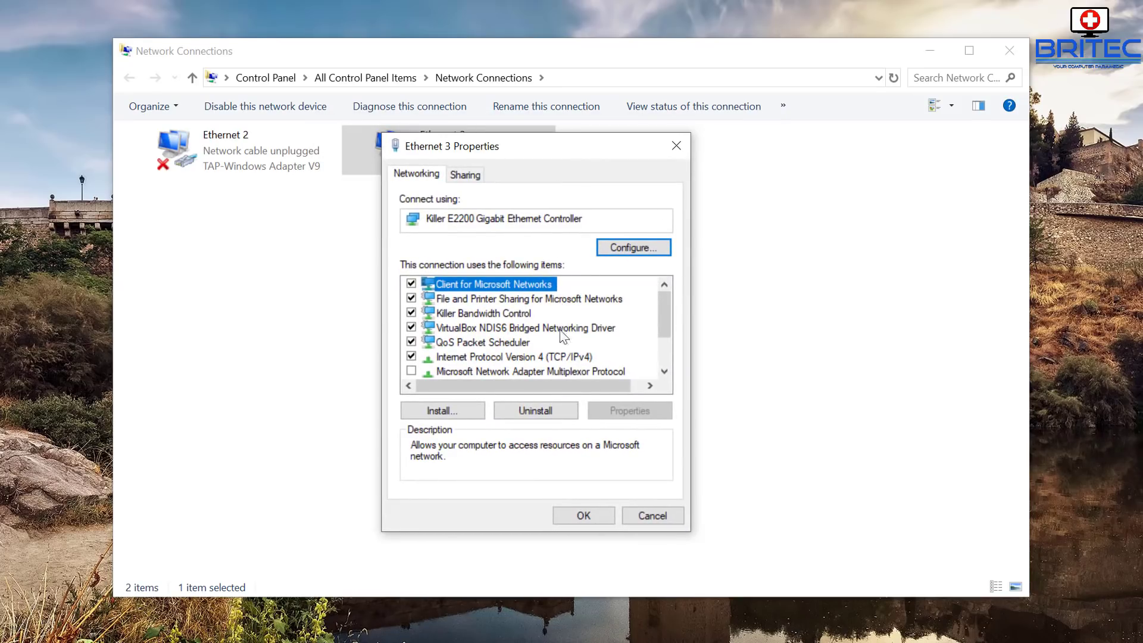
{"action": "left_click", "coordinate": [564, 357]}
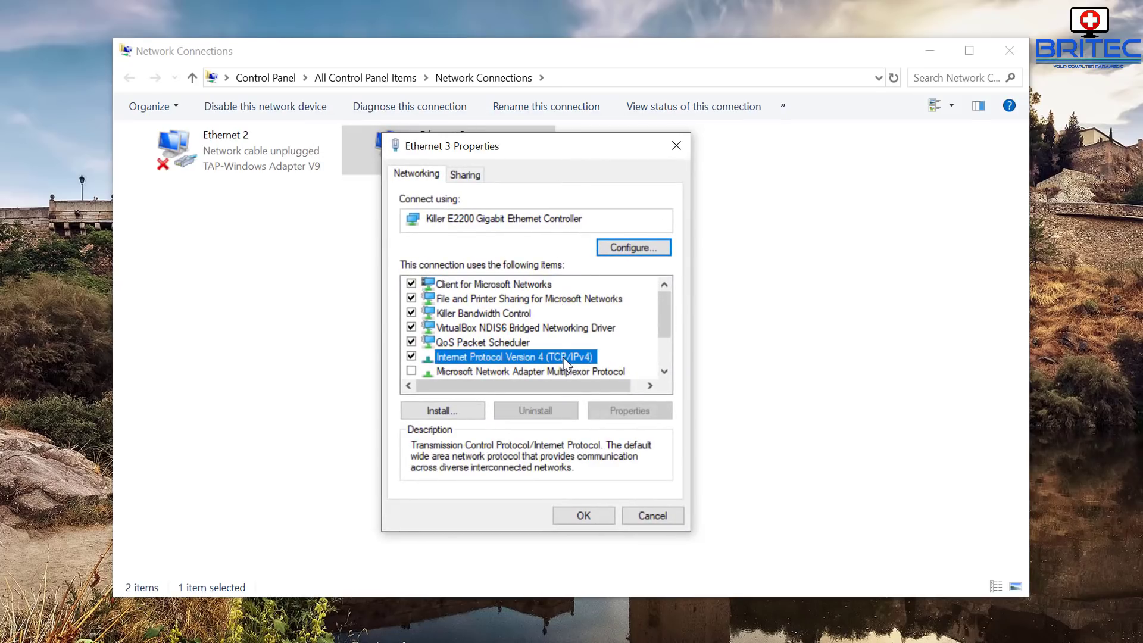
Set Ethernet 3's IPv4 DNS servers manually to 8.8.8.8 and 8.8.4.4, then confirm both dialogs.
{"action": "double_click", "coordinate": [503, 357]}
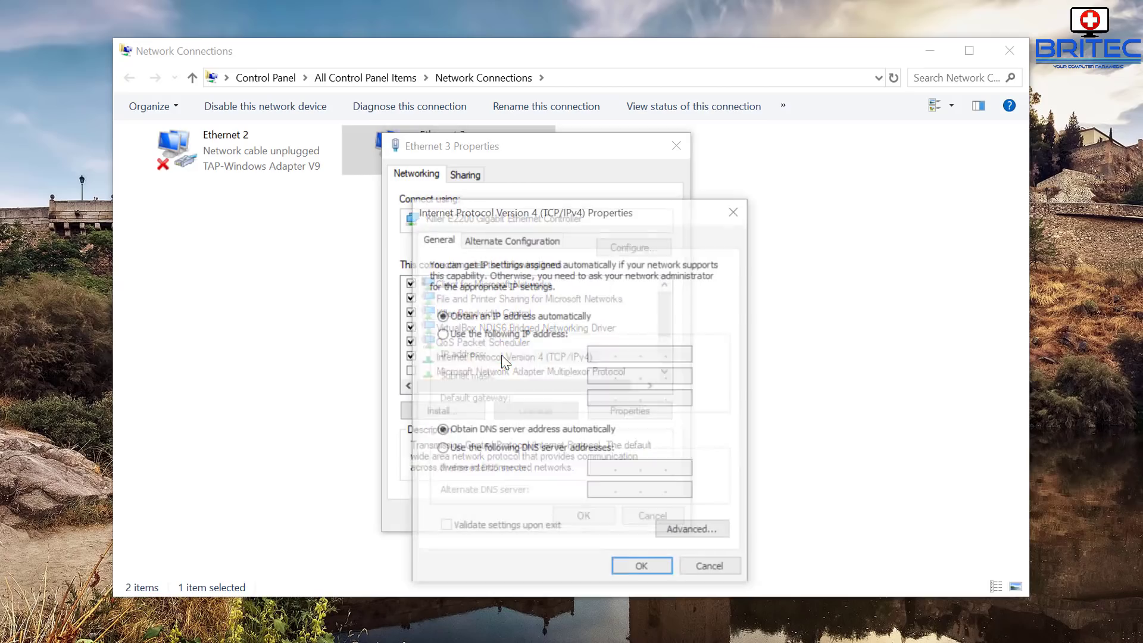
{"action": "left_click_drag", "start_coordinate": [623, 214], "coordinate": [581, 149]}
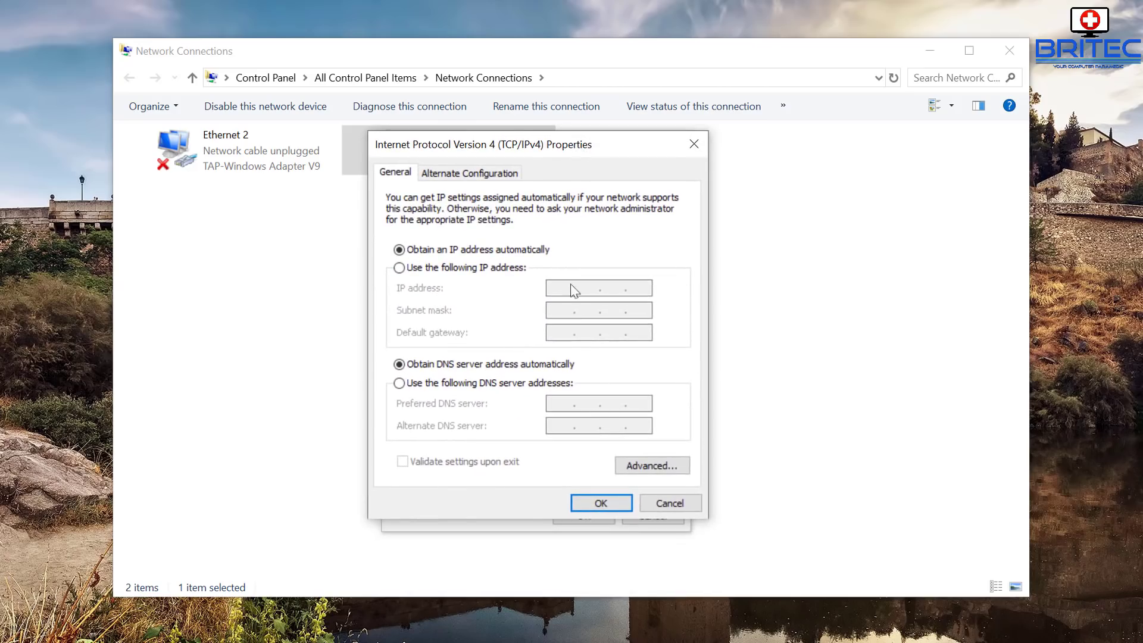
{"action": "left_click", "coordinate": [399, 384]}
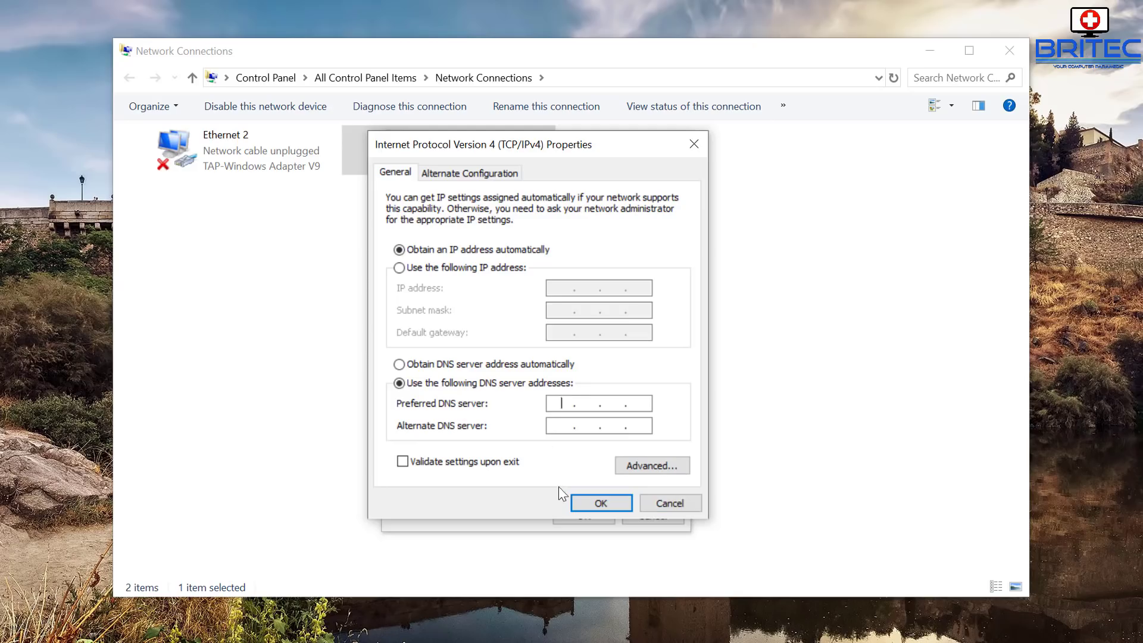
{"action": "type", "text": "8.8.4.4"}
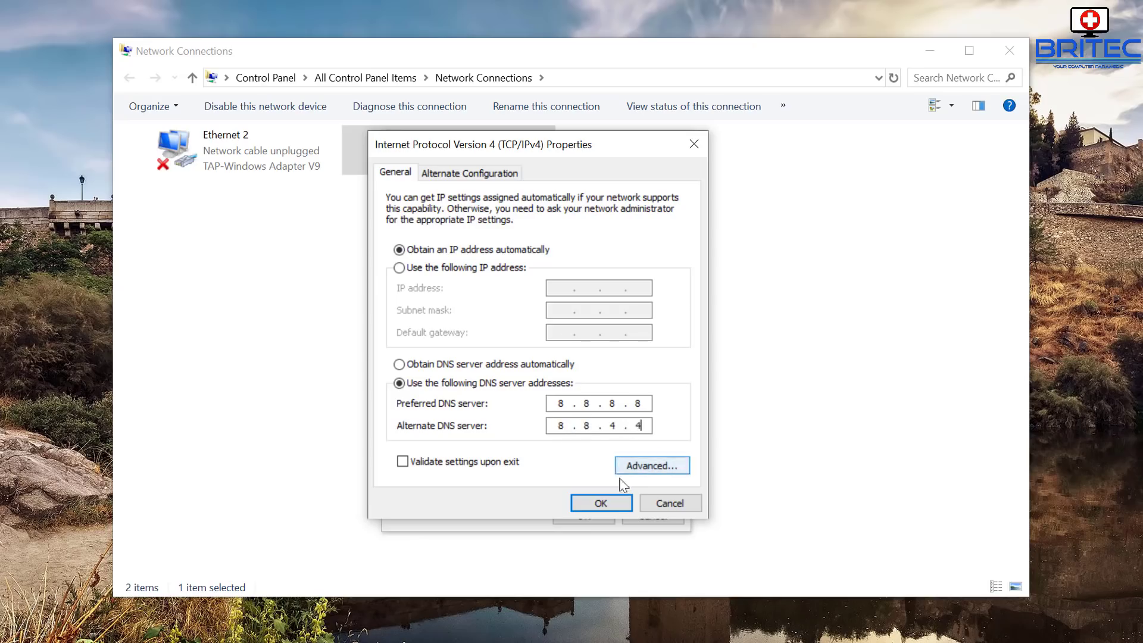
{"action": "left_click", "coordinate": [601, 503]}
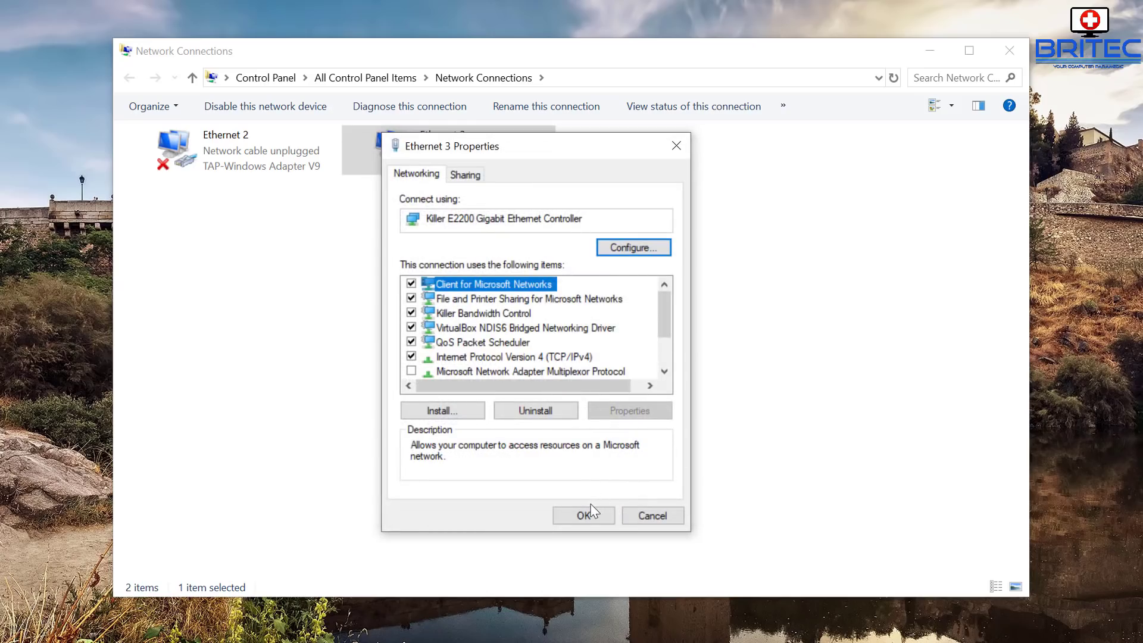
{"action": "left_click", "coordinate": [589, 513]}
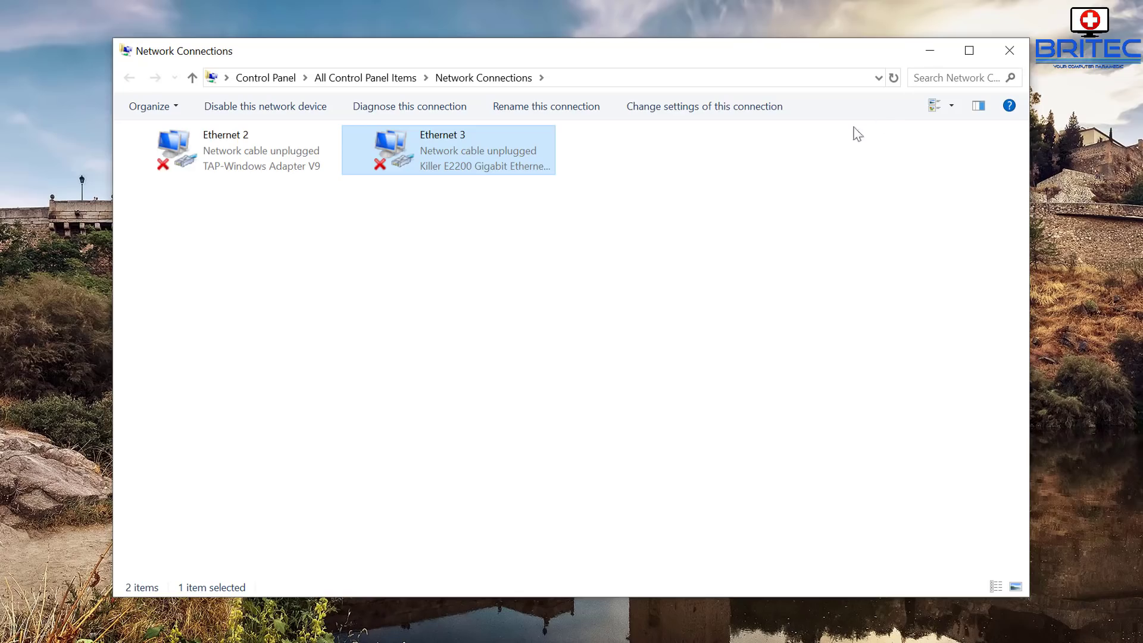
Refresh and close Network Connections, then confirm the tray network flyout shows Connected.
{"action": "right_click", "coordinate": [503, 265]}
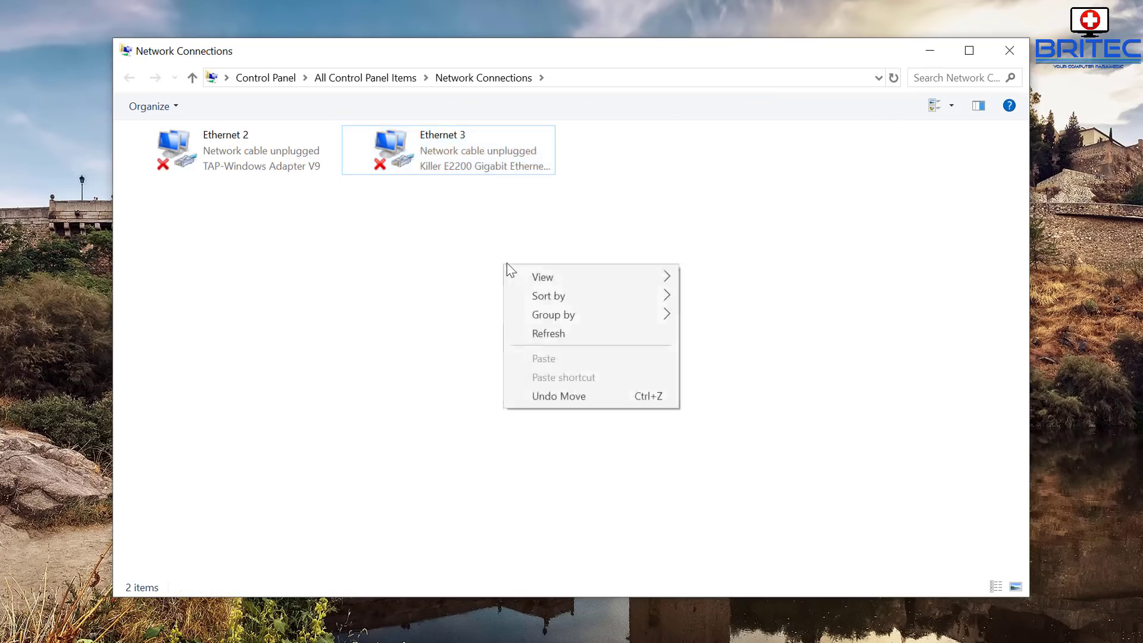
{"action": "left_click", "coordinate": [559, 334]}
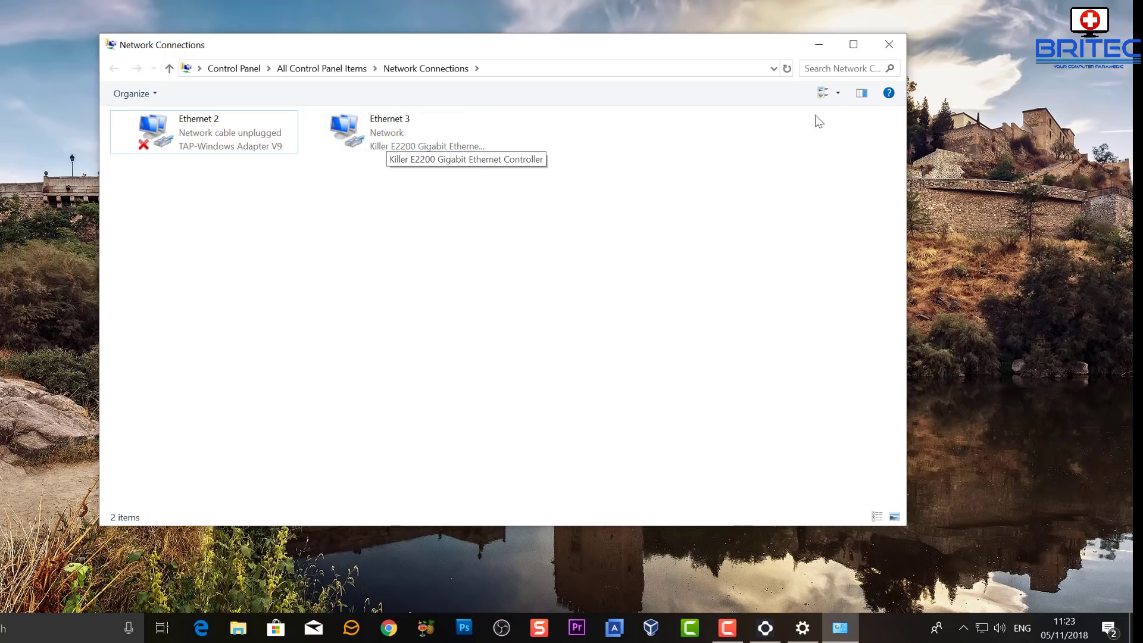
{"action": "left_click", "coordinate": [888, 46]}
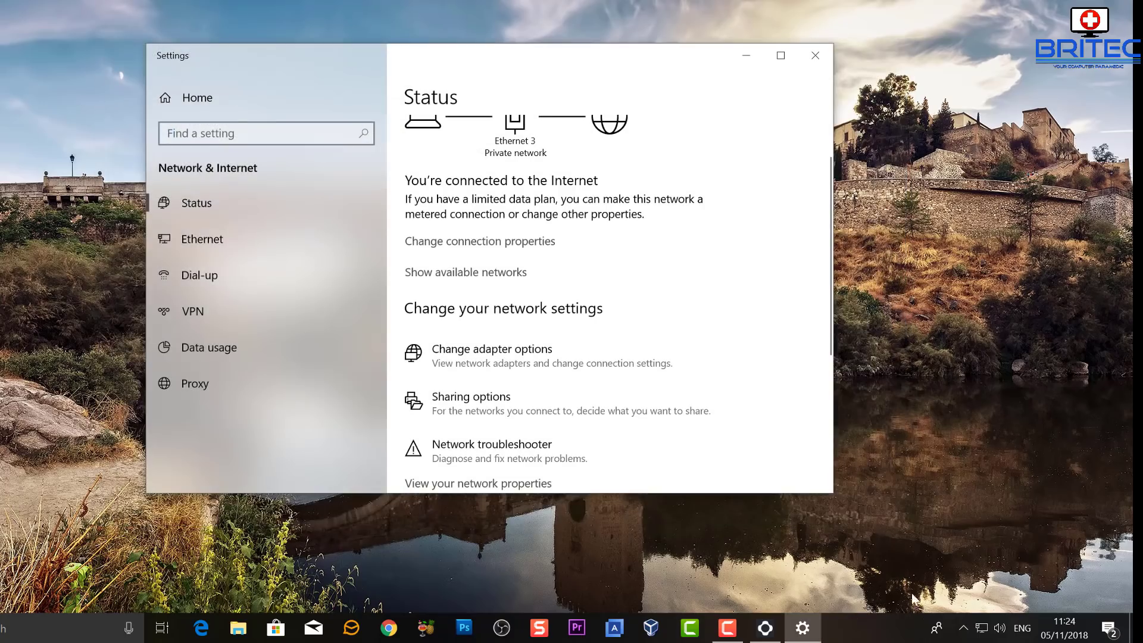
{"action": "left_click", "coordinate": [980, 635]}
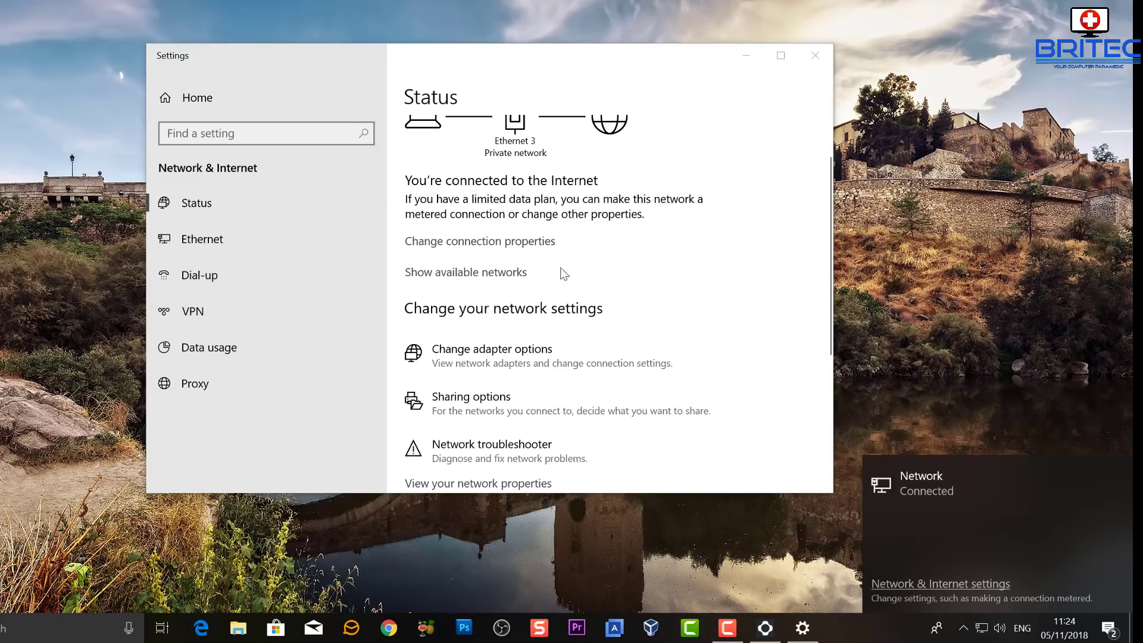
{"action": "scroll", "coordinate": [564, 273], "scroll_direction": "up", "scroll_amount": 2}
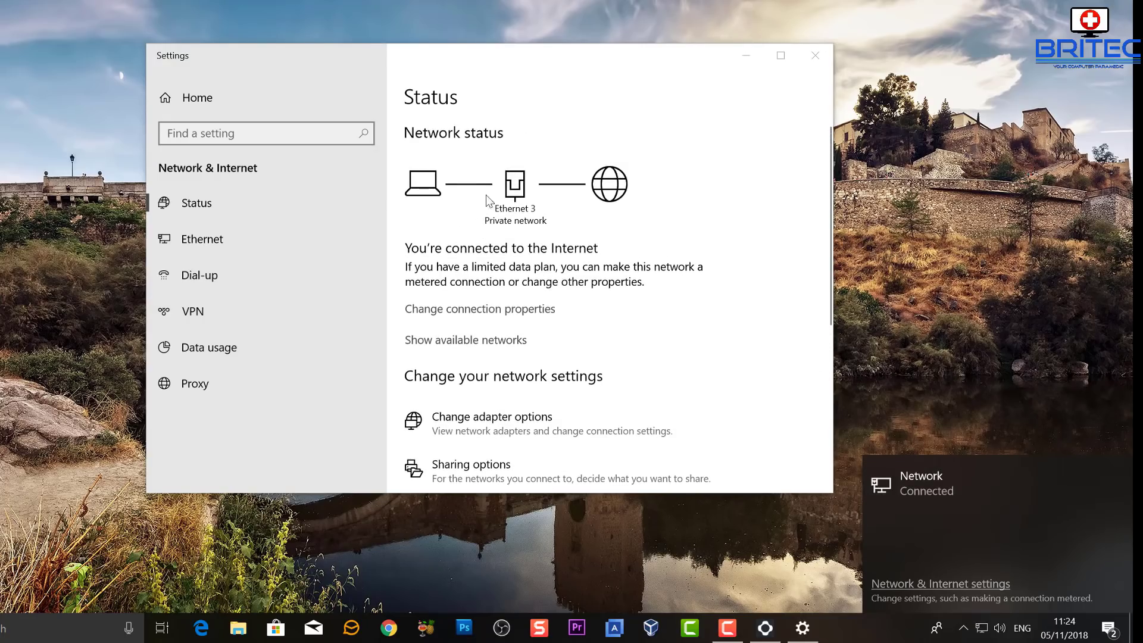
Close Settings, relaunch Chrome, load bbc.co.uk/sport successfully, and close the browser.
{"action": "left_click", "coordinate": [815, 55]}
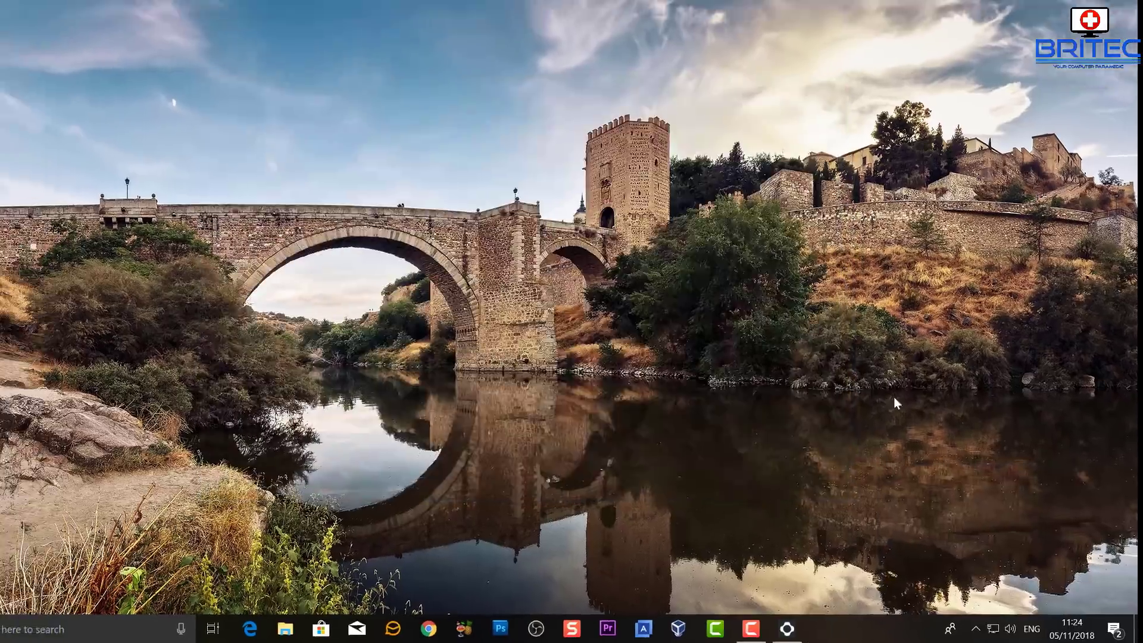
{"action": "left_click", "coordinate": [428, 628]}
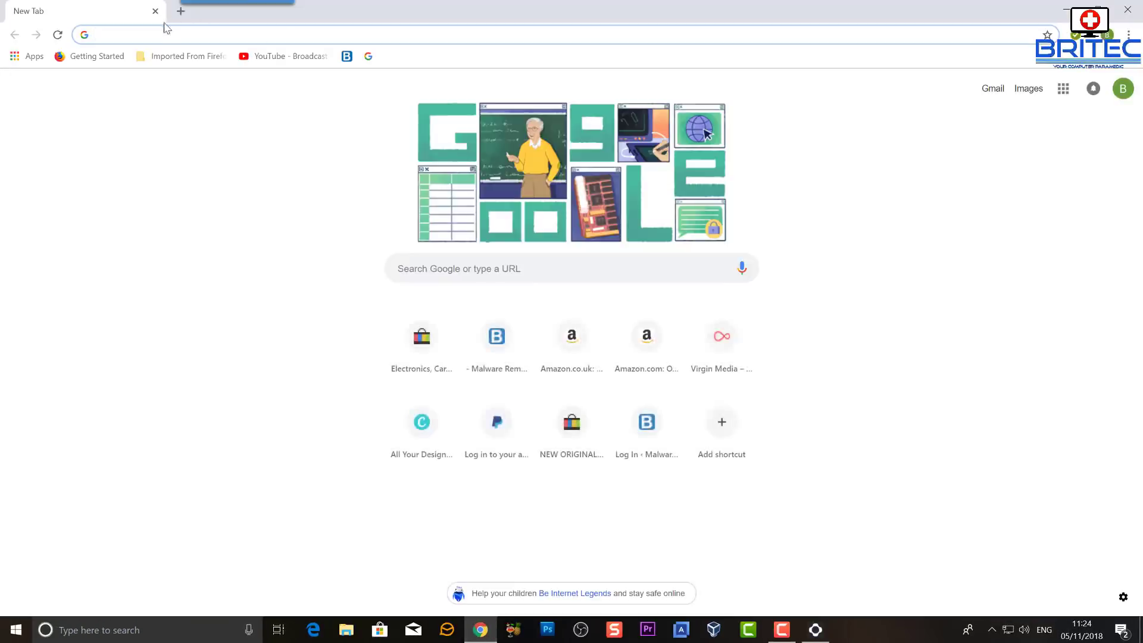
{"action": "type", "text": "b"}
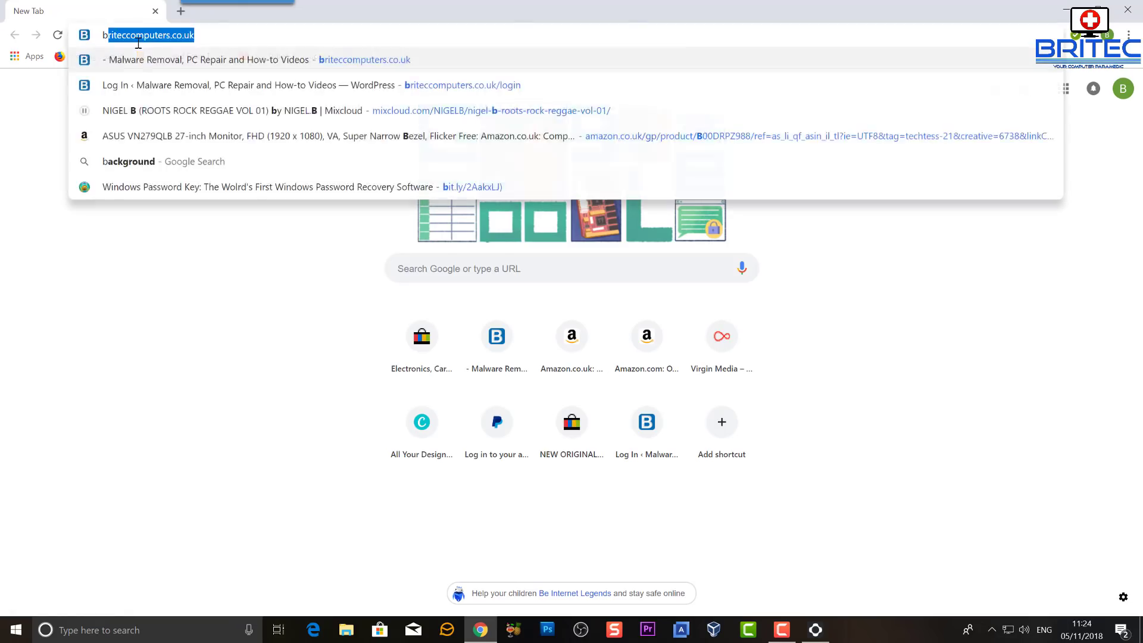
{"action": "type", "text": "bc.co.uk/sport#"}
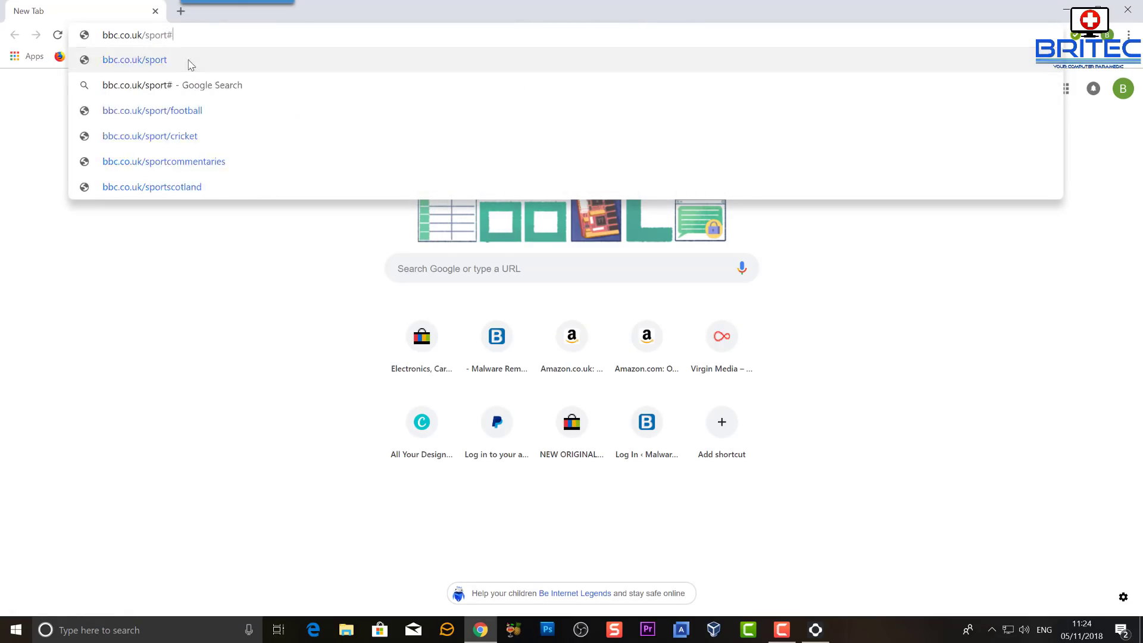
{"action": "left_click", "coordinate": [190, 62]}
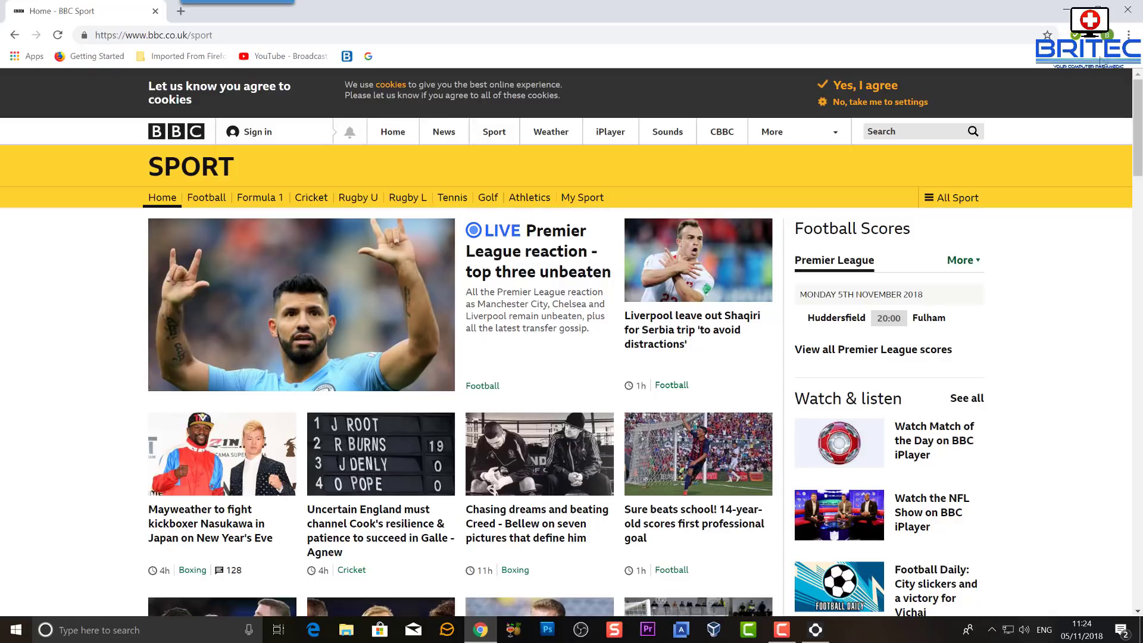
{"action": "left_click", "coordinate": [1125, 12]}
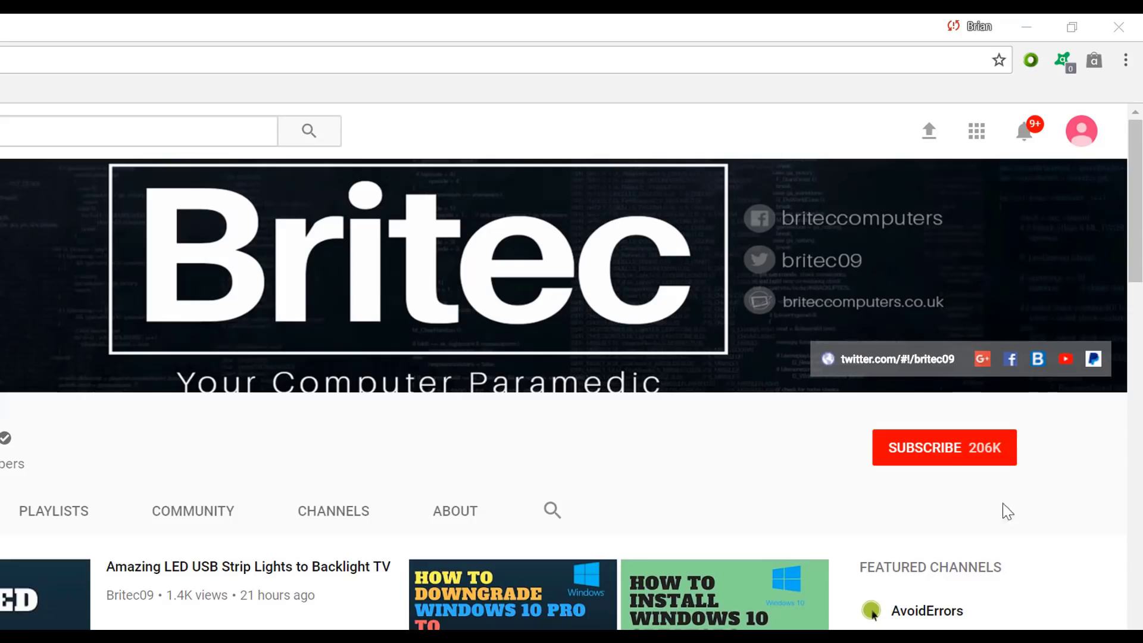
Subscribe to the Britec channel on YouTube.
{"action": "left_click", "coordinate": [957, 462]}
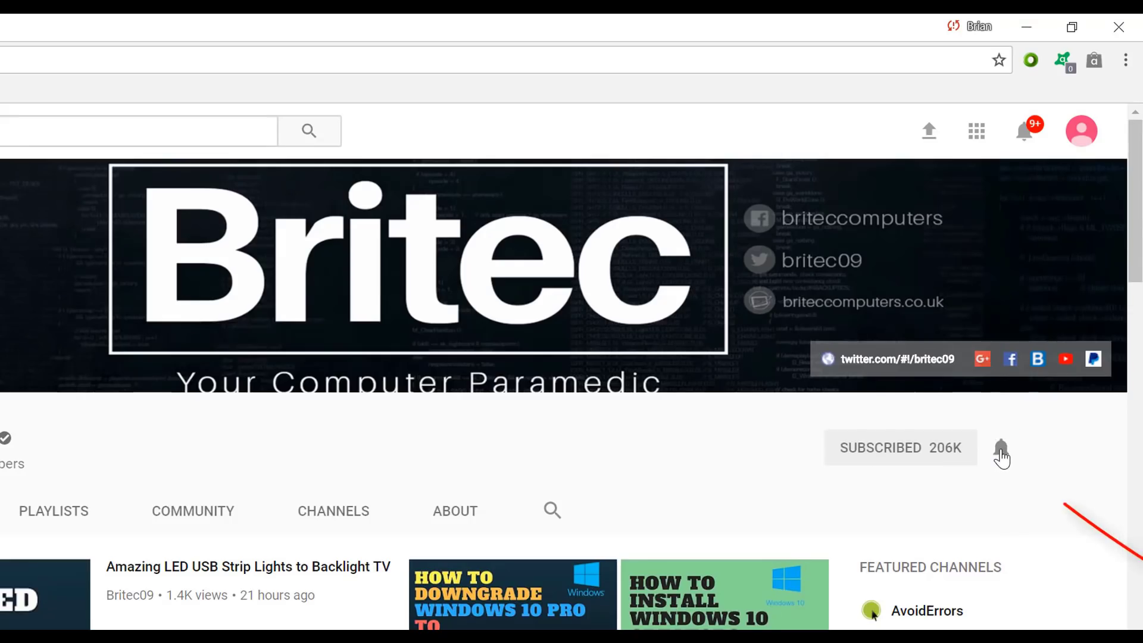